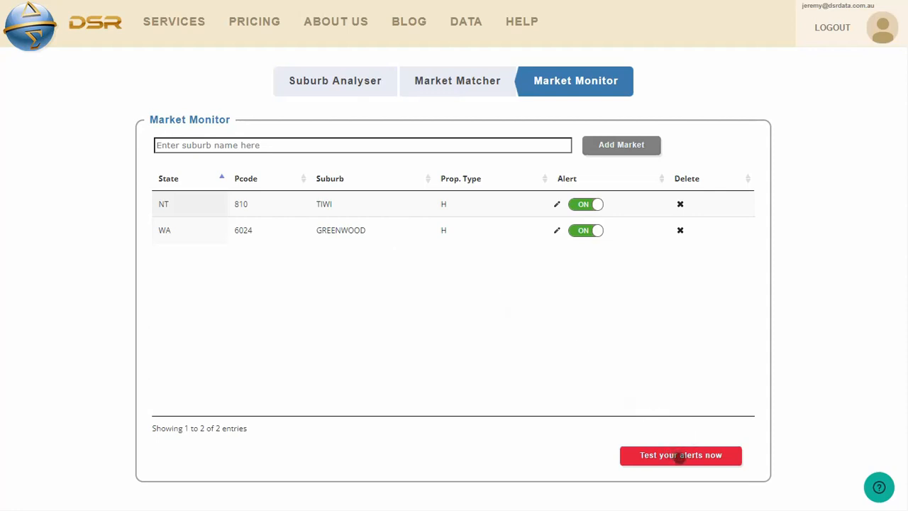
- Test the existing market alerts, and add RESERVOIR VIC 3073 Houses to the monitored markets
click(680, 456)
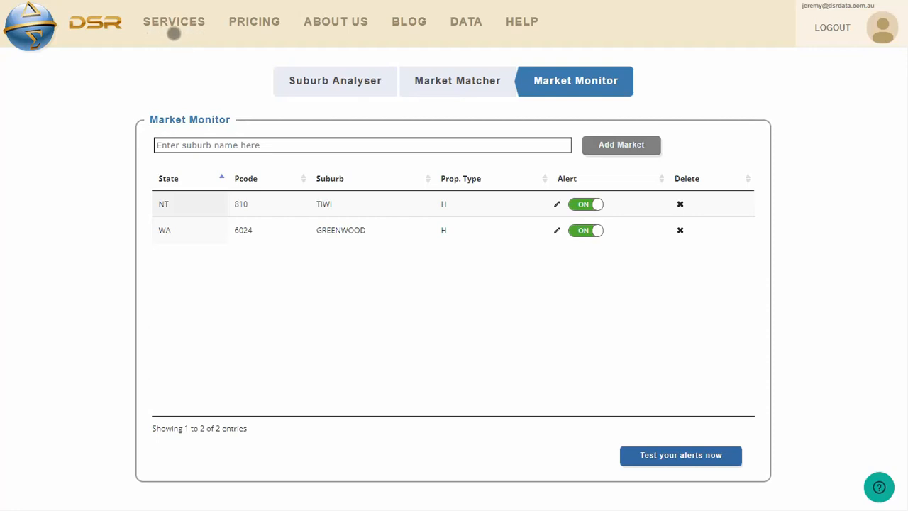
click(287, 145)
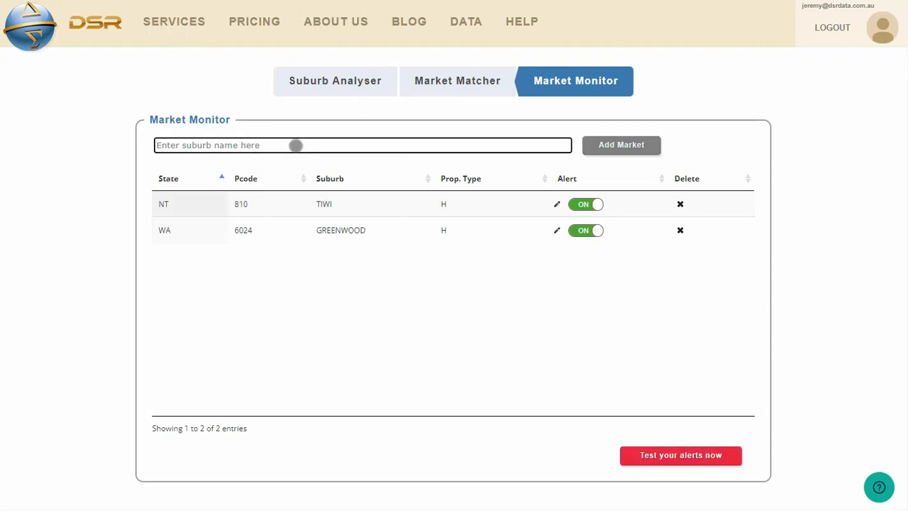
text(reser)
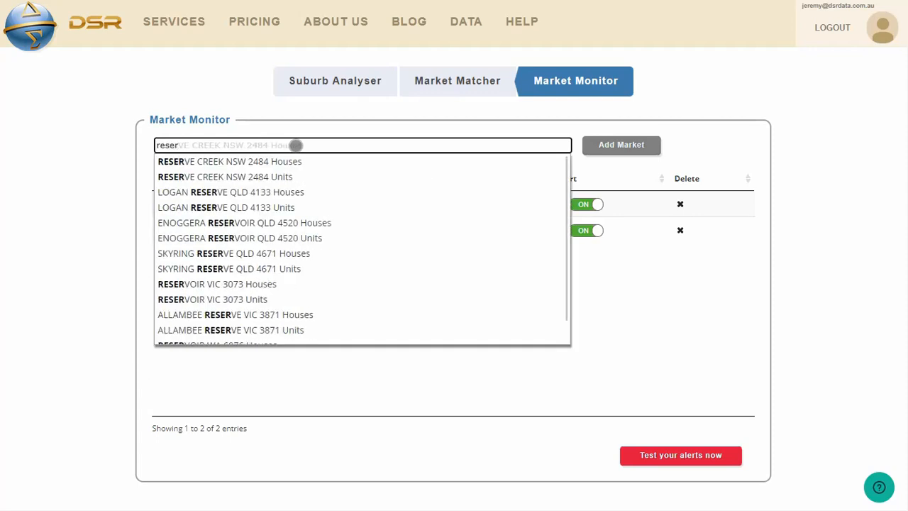
text(voir)
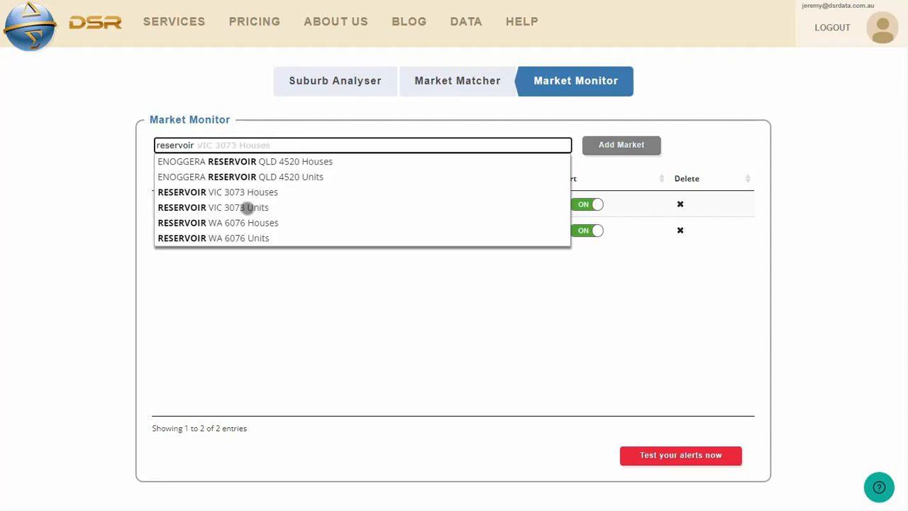
click(273, 192)
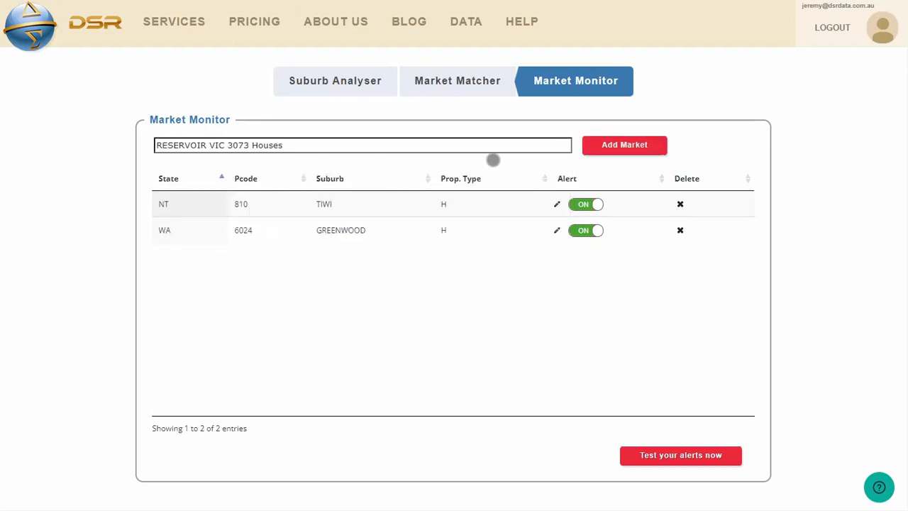
click(625, 145)
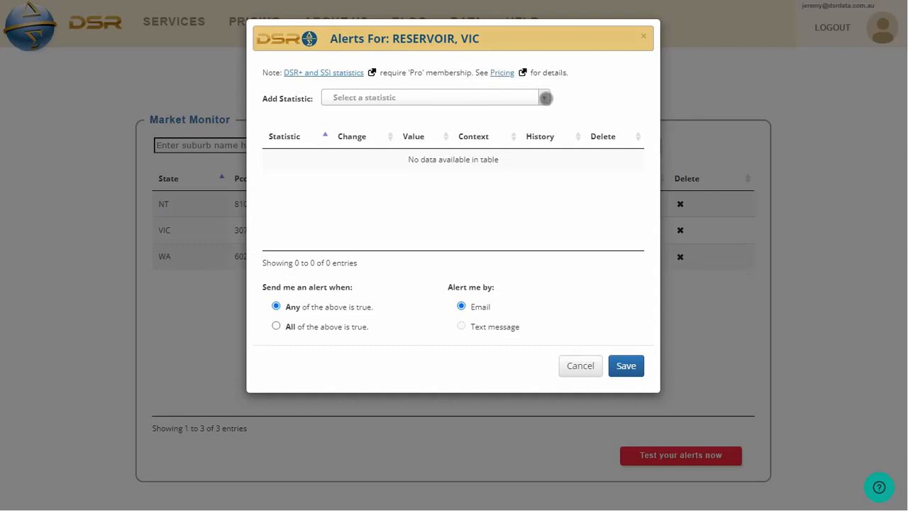
- Add the Demand to Supply Ratio+ statistic to the Reservoir alert with the change condition set to falls below
click(545, 98)
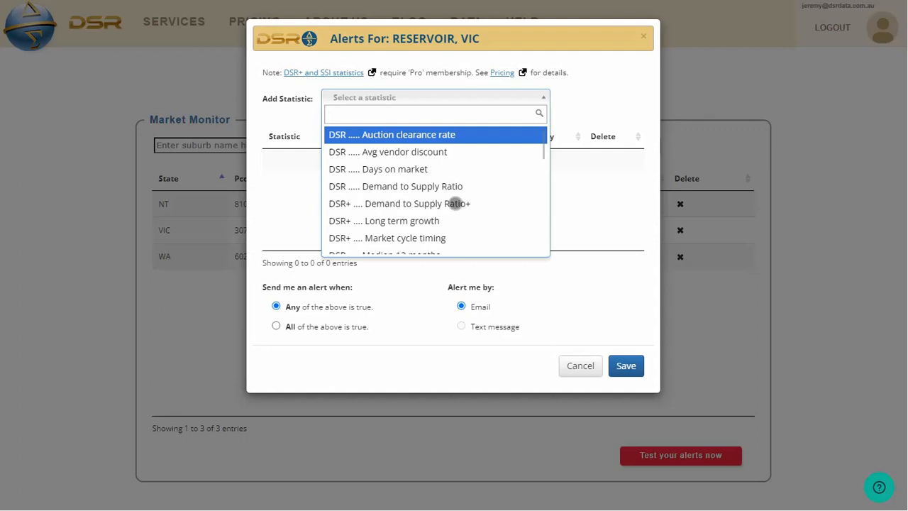
click(469, 203)
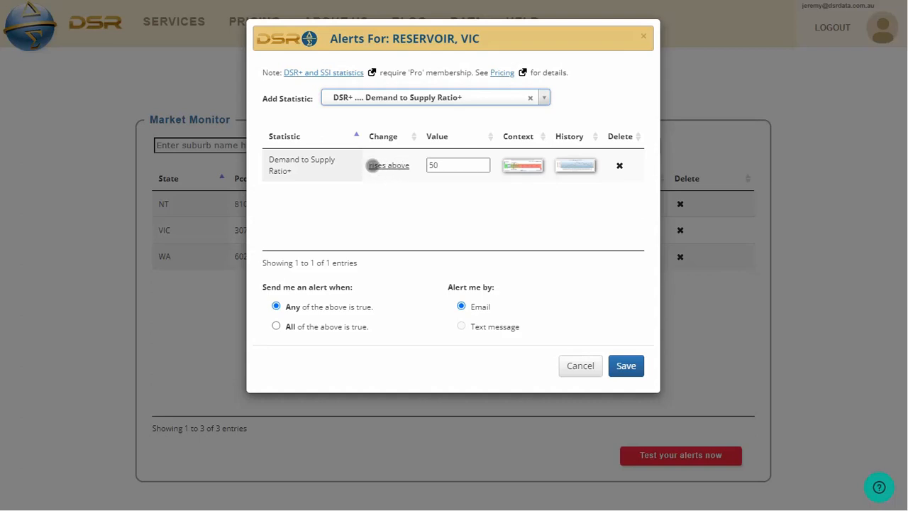
click(392, 166)
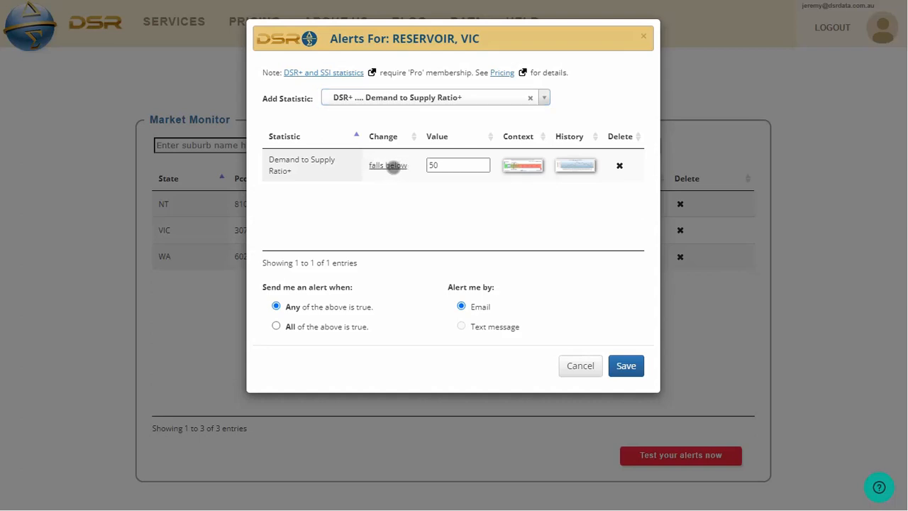
click(397, 166)
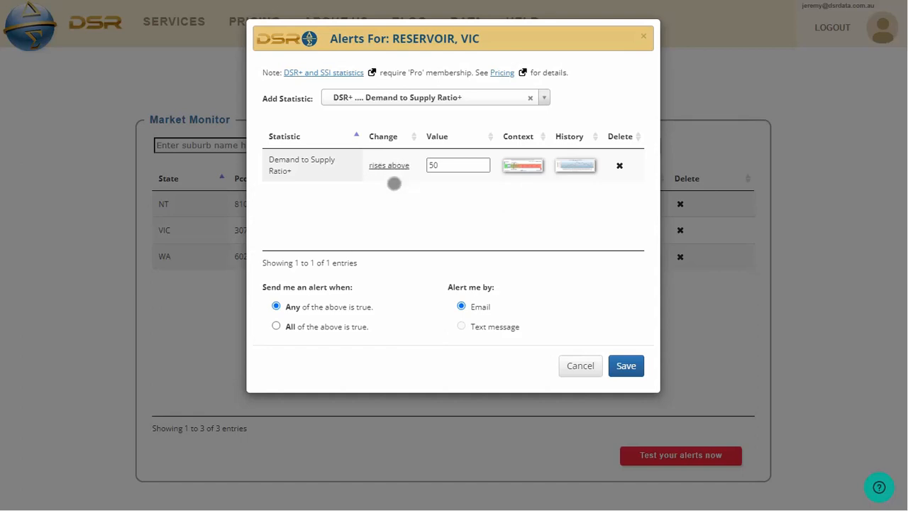
click(398, 166)
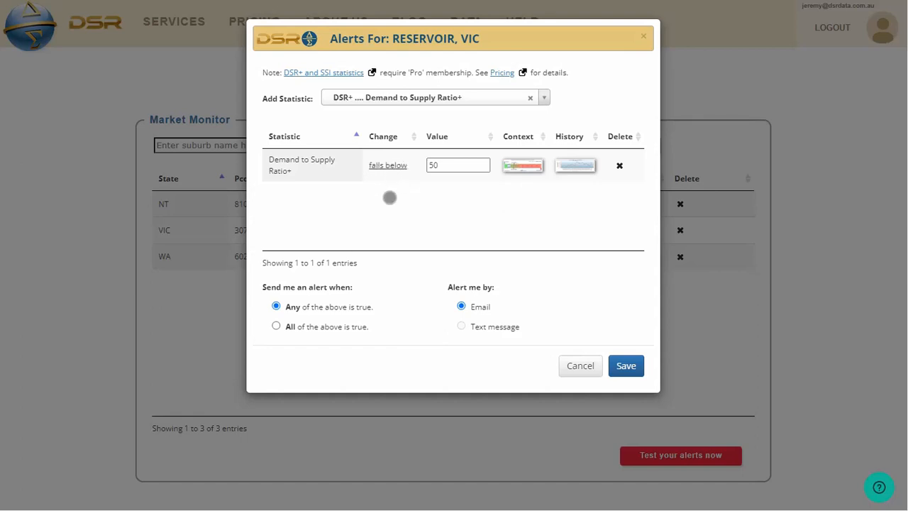
- Check the context chart for Demand to Supply Ratio+ and set its alert value to 60
click(428, 165)
click(525, 166)
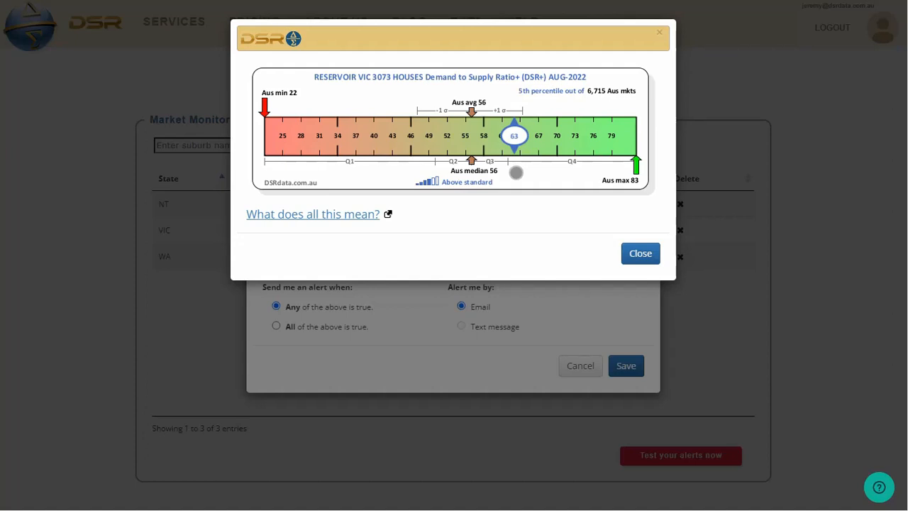
click(642, 252)
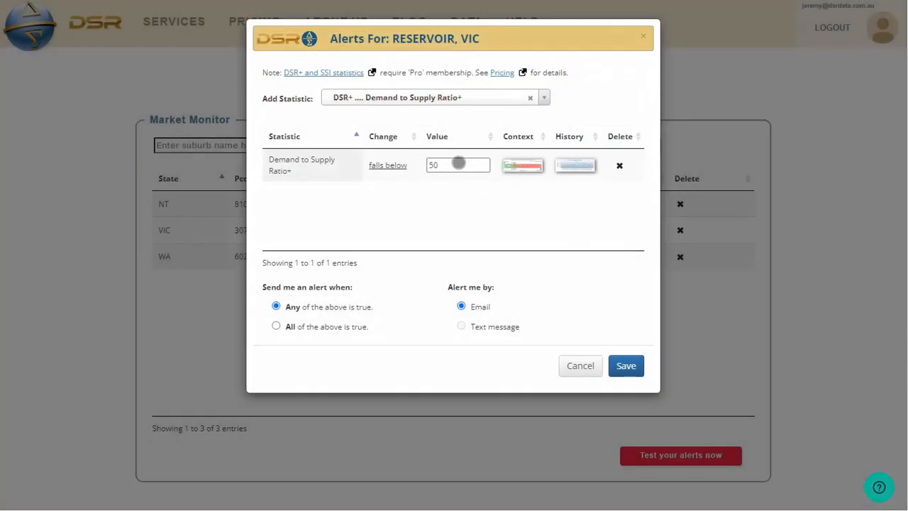
click(459, 164)
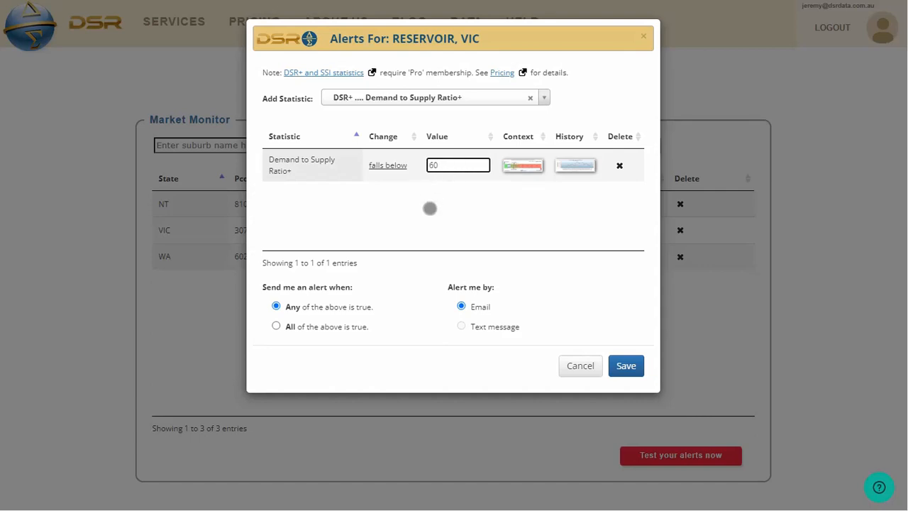
click(430, 208)
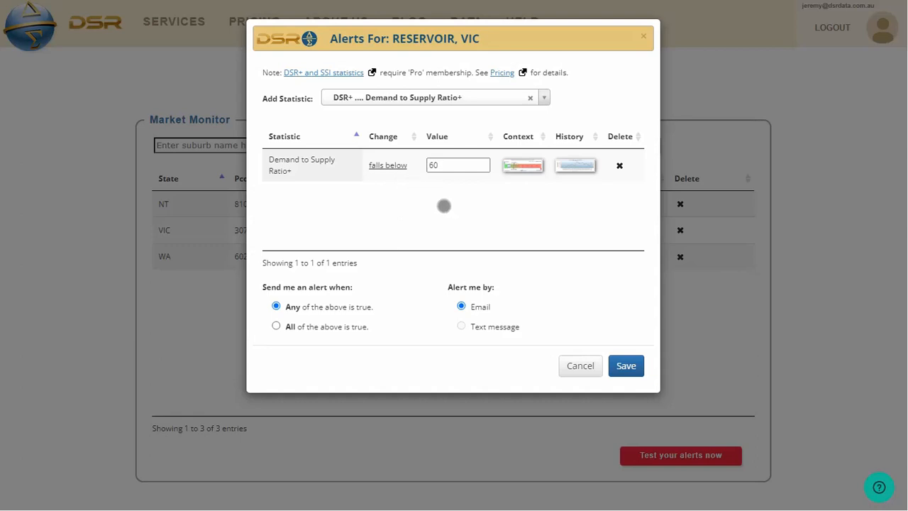
- Add the DSR statistic Typical value to the Reservoir alert
click(496, 99)
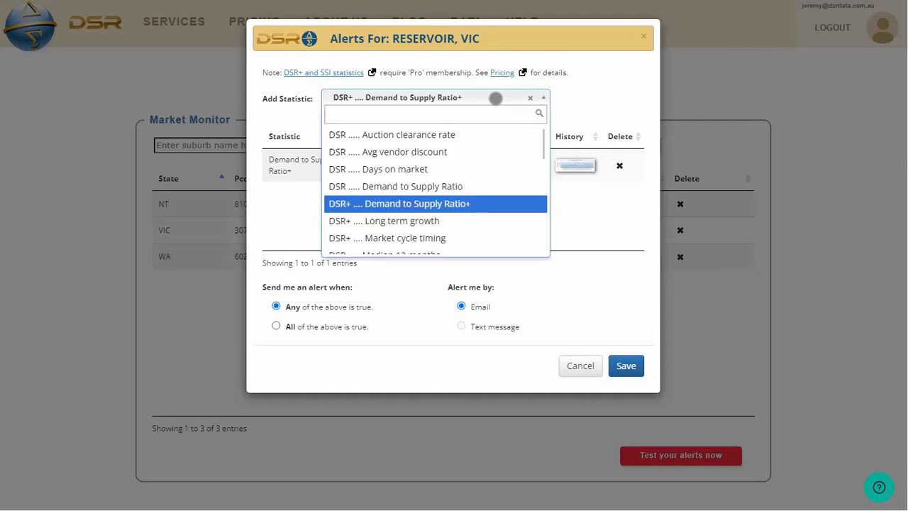
scroll(477, 184, down, 5)
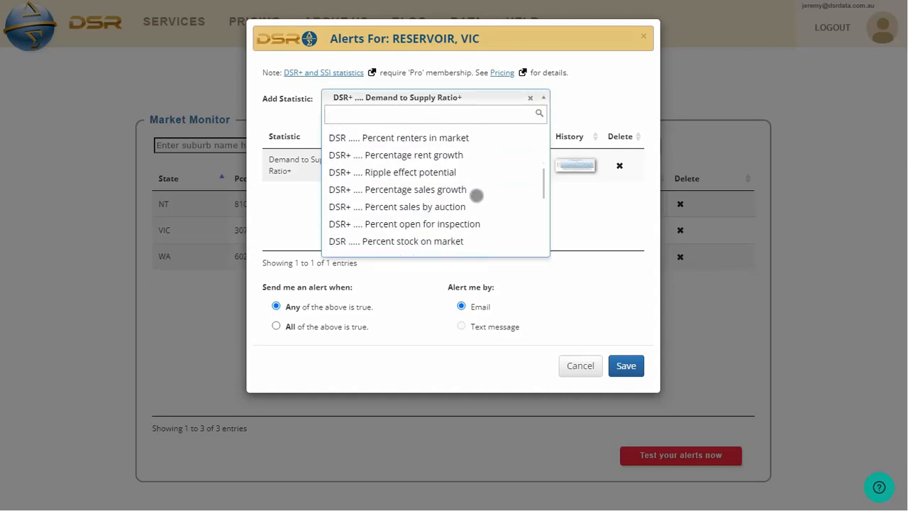
scroll(477, 197, down, 5)
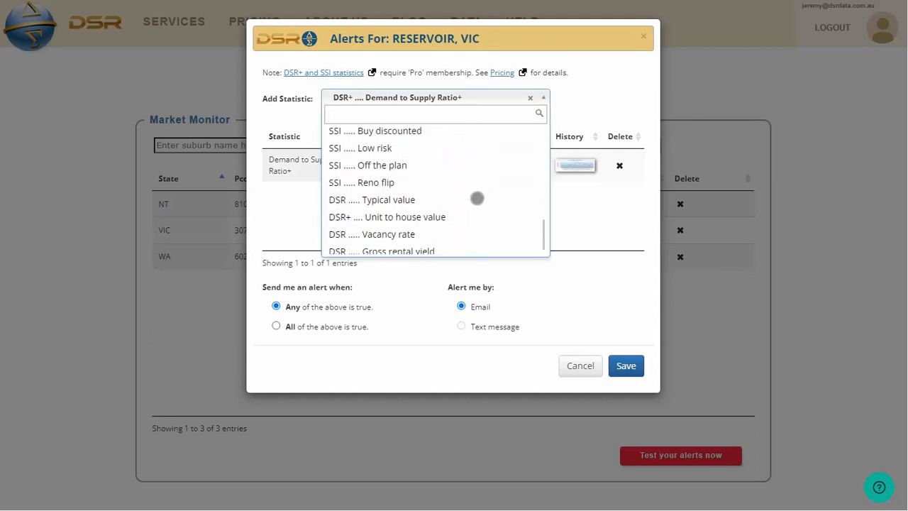
click(408, 192)
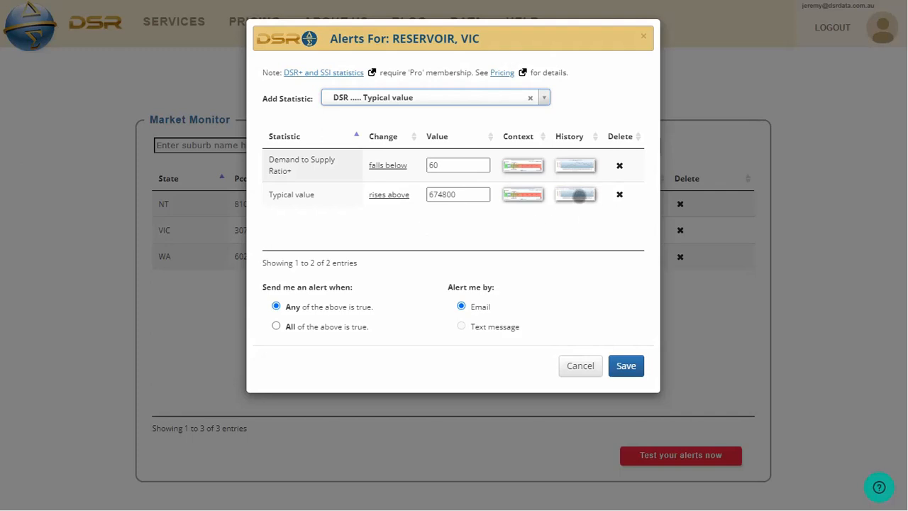
- Review the Typical value history chart and set that statistic's alert condition to falls below 750000
click(579, 195)
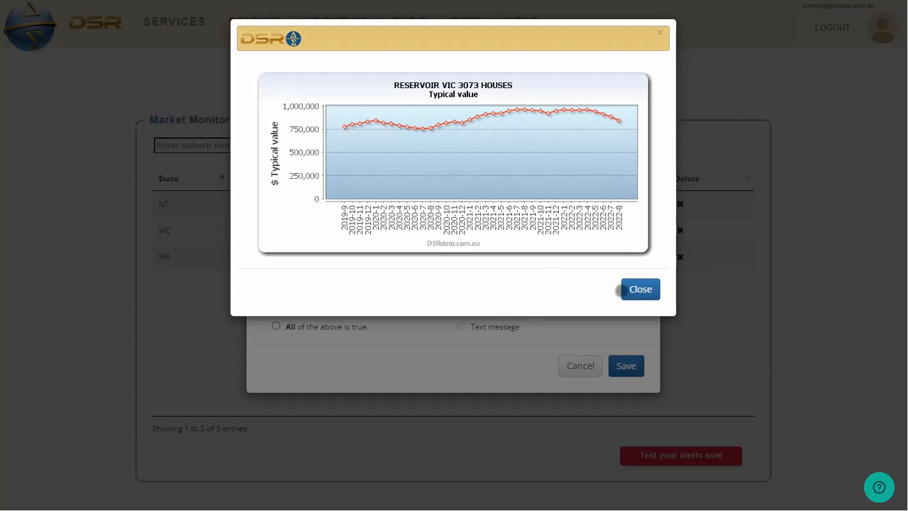
click(639, 289)
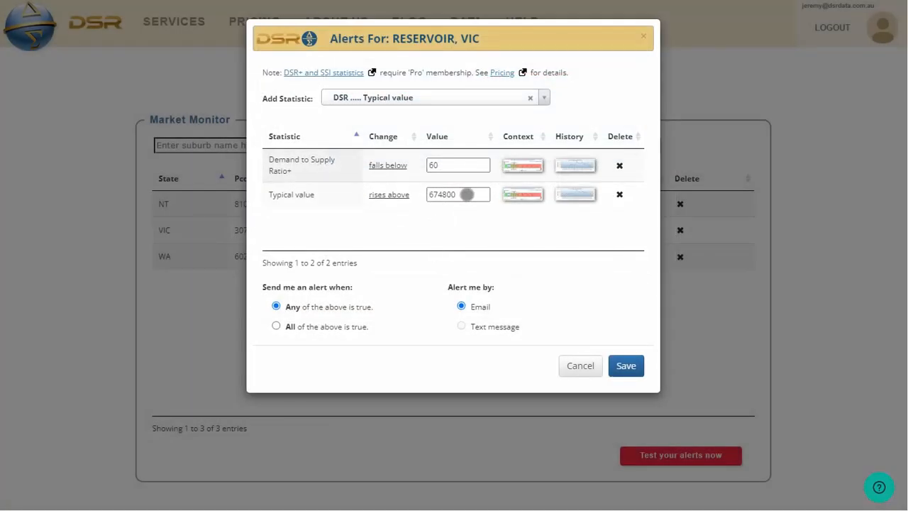
click(467, 195)
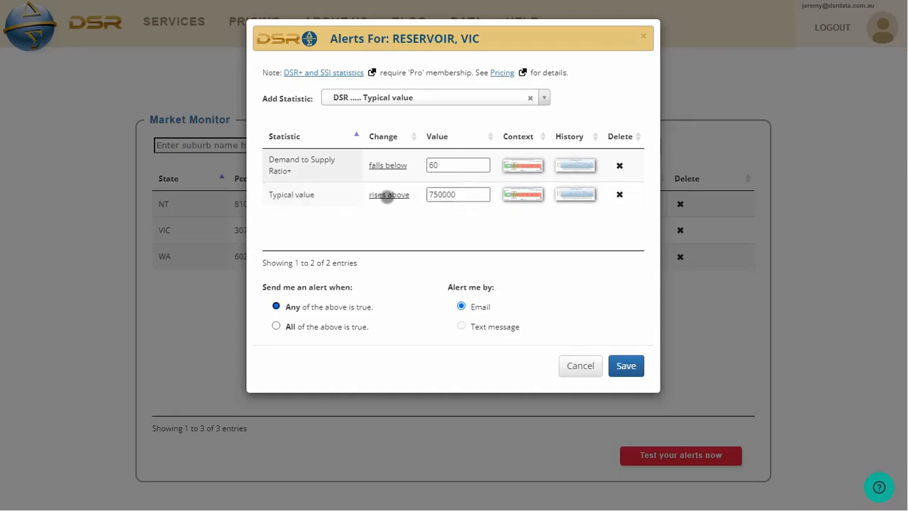
click(387, 195)
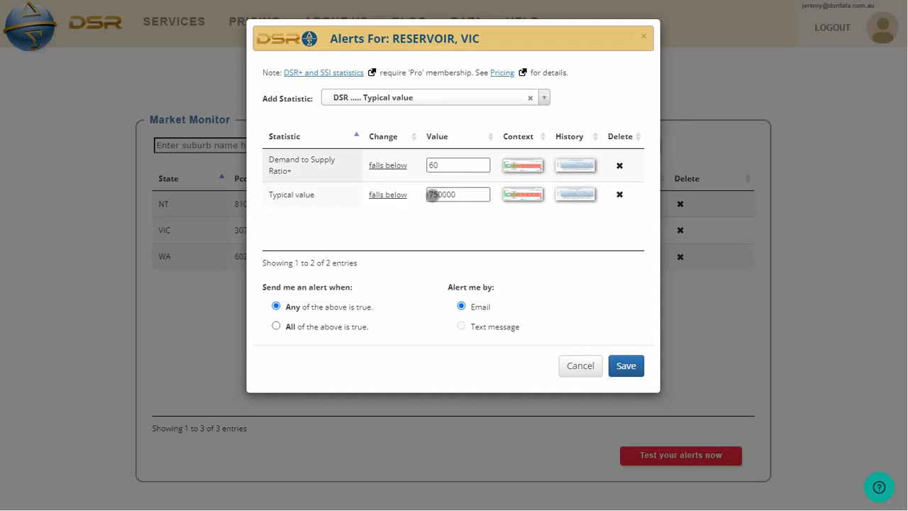
- Add the DSR statistic Vacancy rate to the Reservoir alert and save the alert settings
click(457, 100)
scroll(441, 203, down, 2)
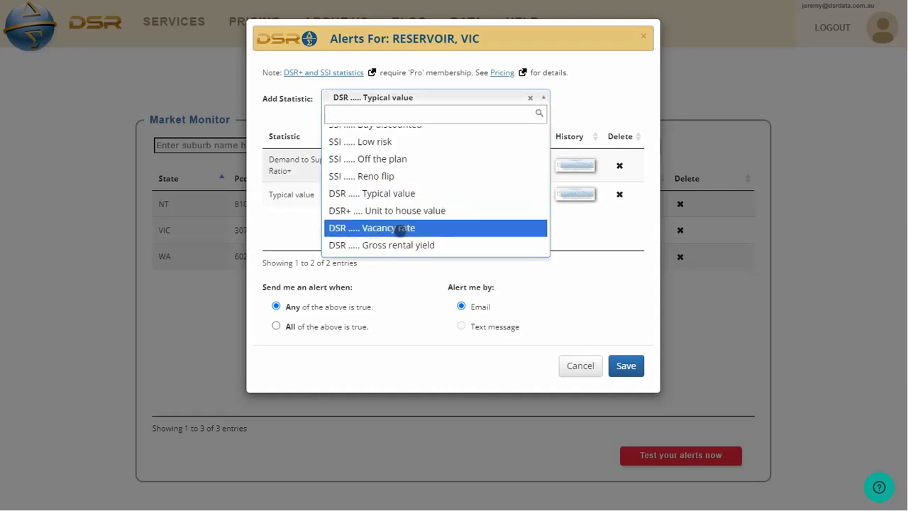
click(401, 228)
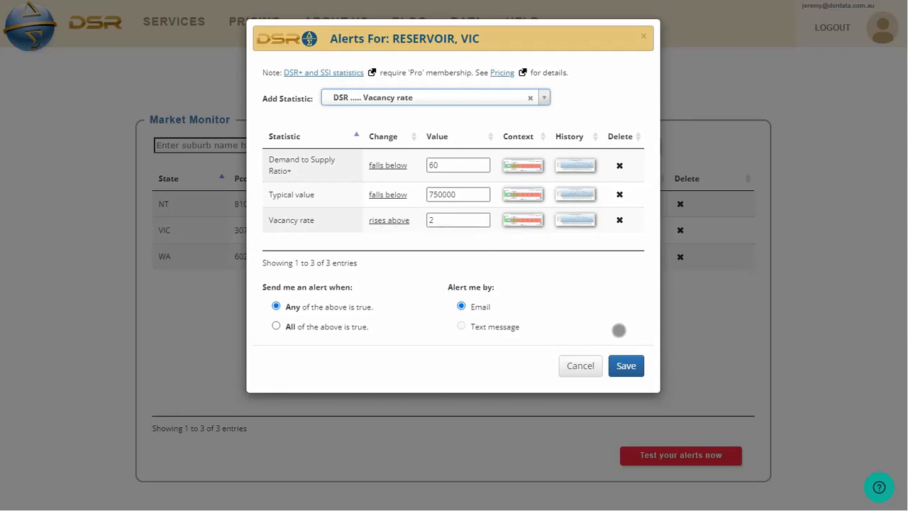
click(626, 366)
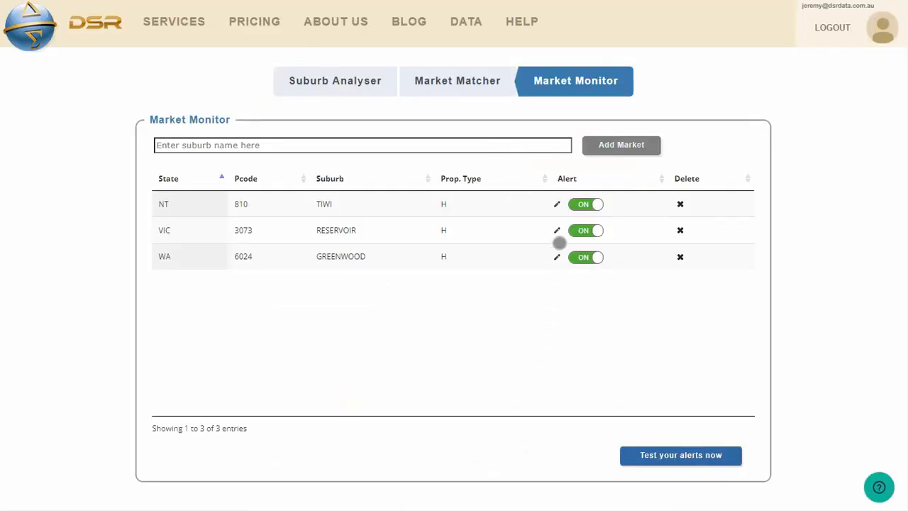
- Reopen the Reservoir alert settings to review the saved conditions, and leave them without saving
click(555, 230)
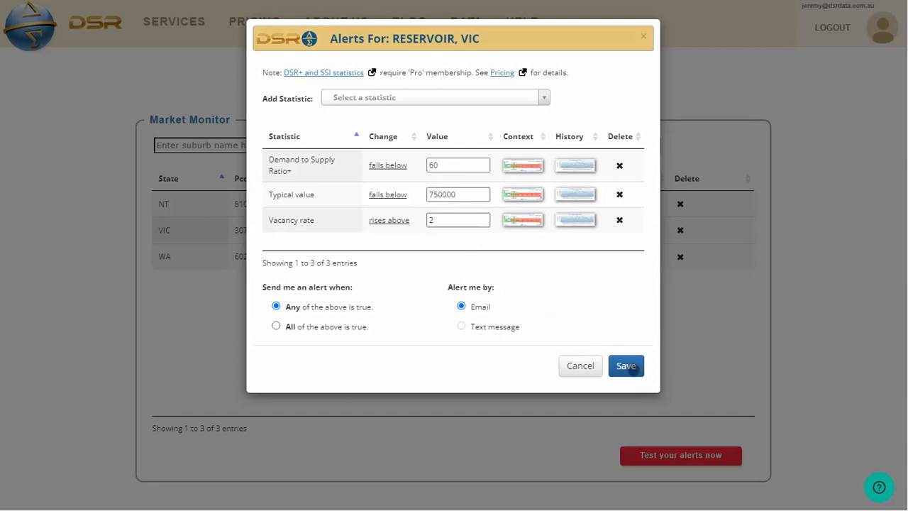
click(578, 367)
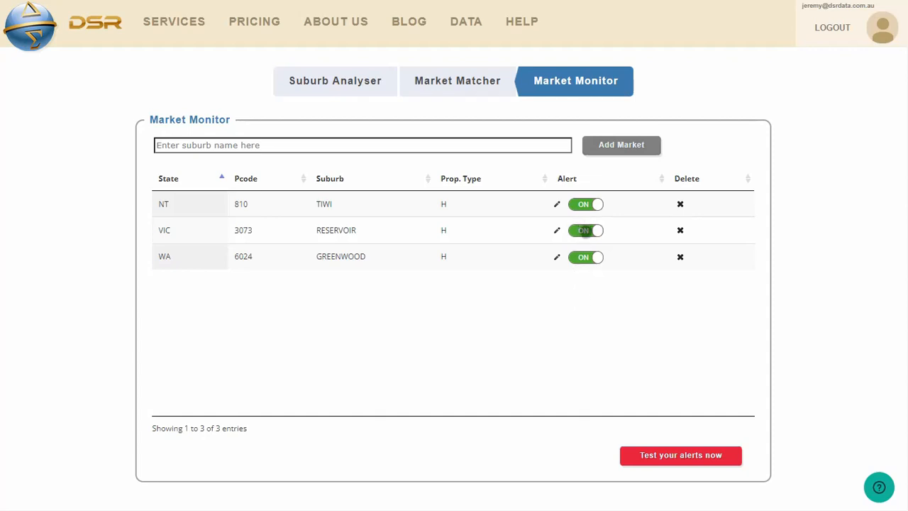
- Turn off the alert for Reservoir and test the alerts
click(583, 230)
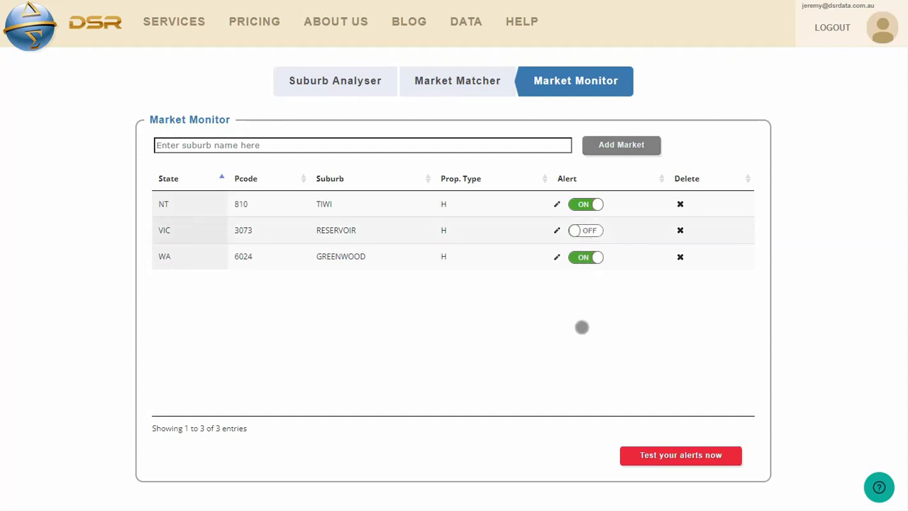
click(681, 456)
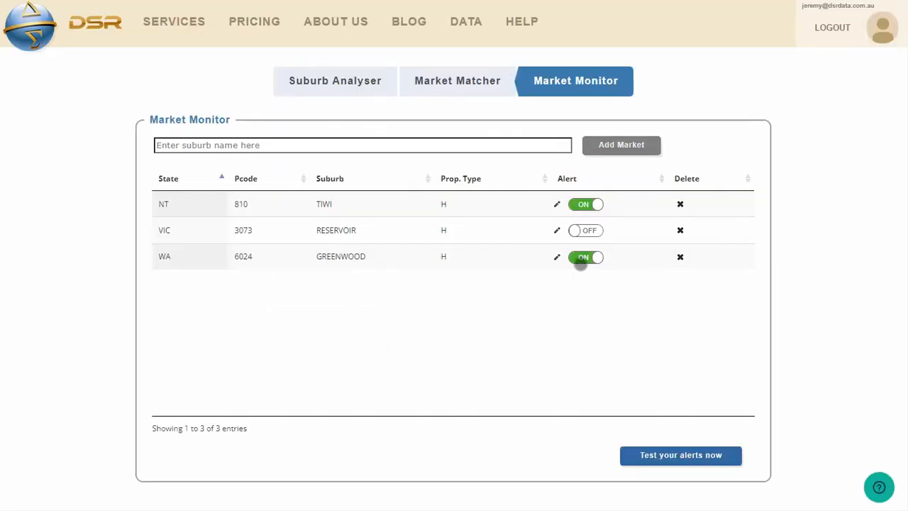
- Switch the Greenwood and Tiwi alerts off and back on
click(583, 257)
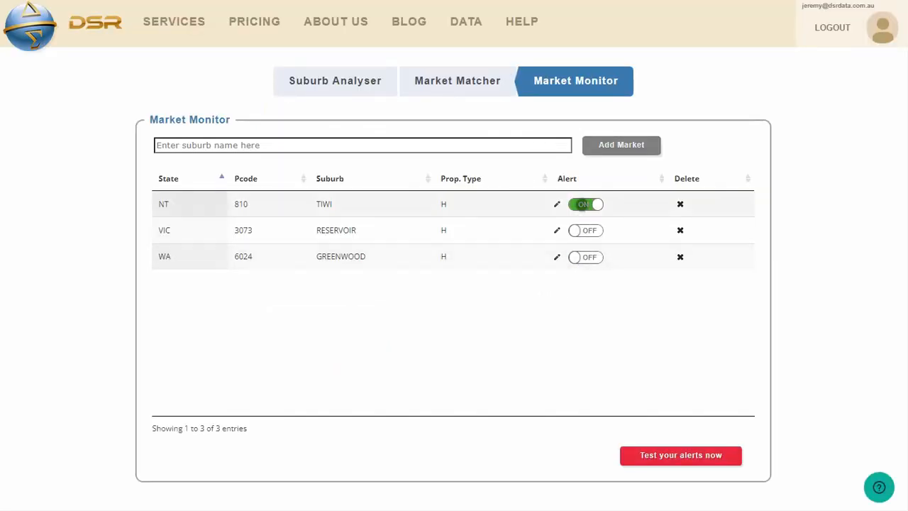
click(583, 204)
click(587, 258)
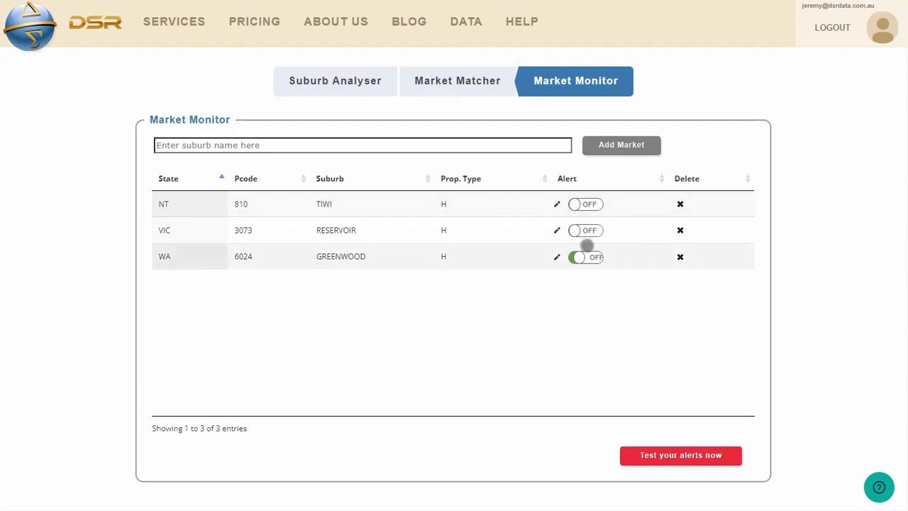
click(585, 204)
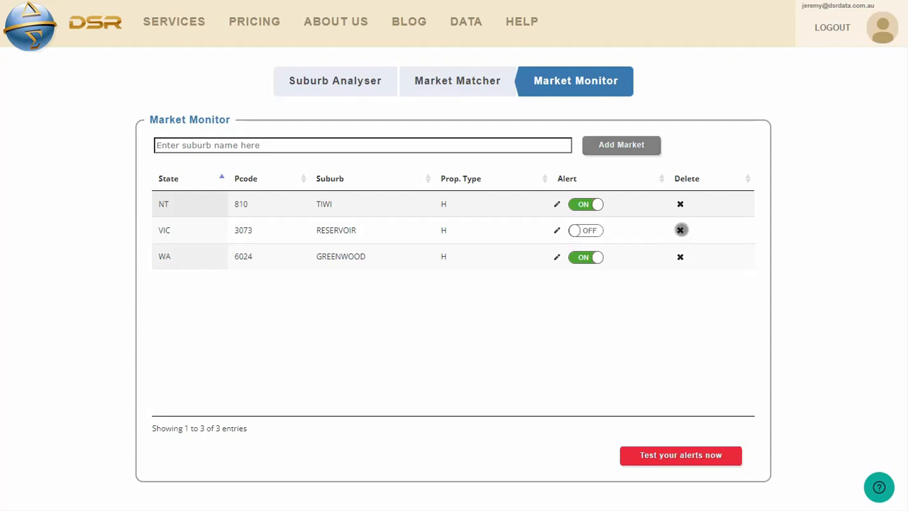
- Delete the Reservoir market from the monitored list and confirm the removal
click(680, 229)
click(513, 124)
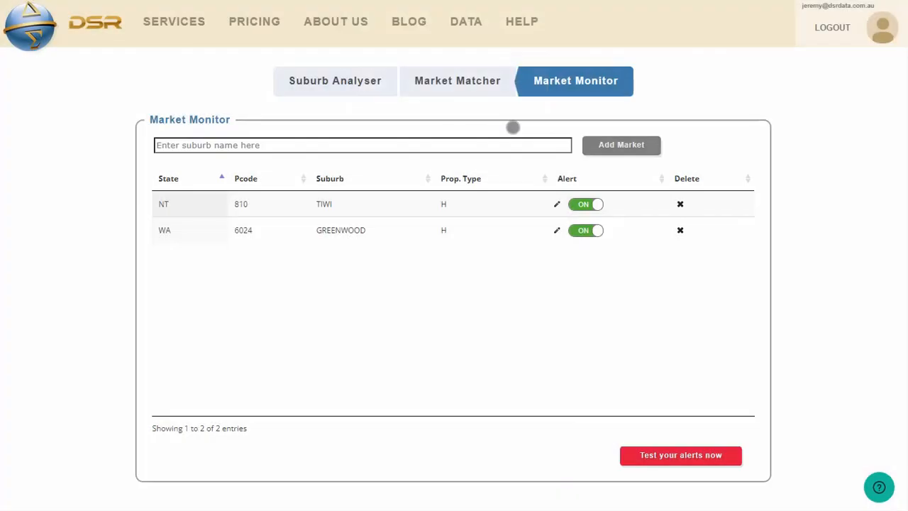